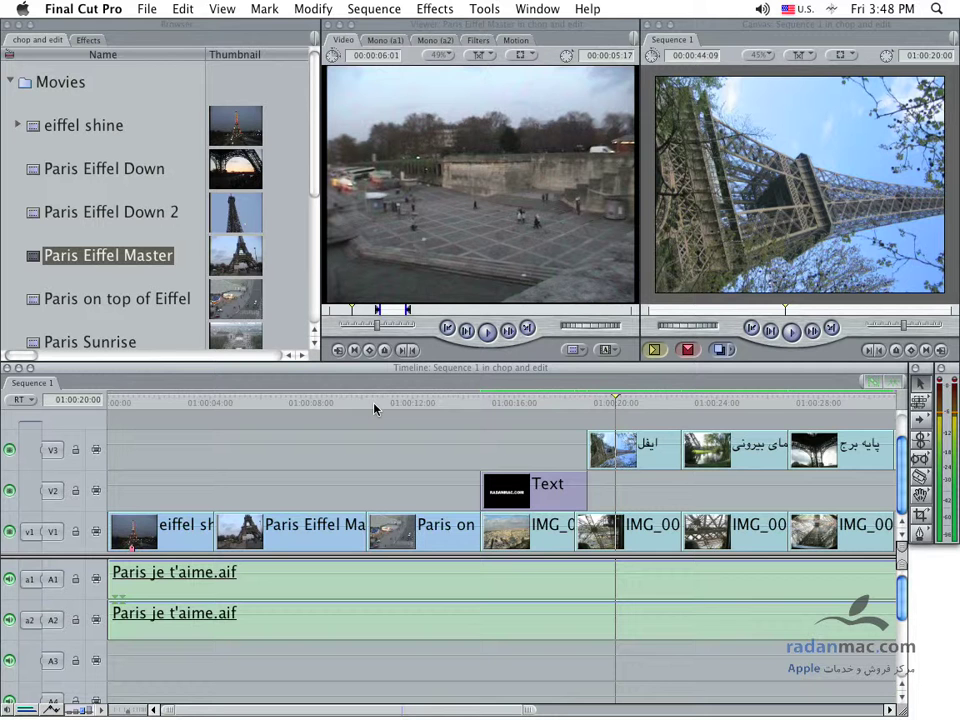
- Park the playhead at 01:00:09:12 and zoom the timeline in around it
{"action": "scroll", "coordinate": [375, 408], "scroll_direction": "right", "scroll_amount": 5}
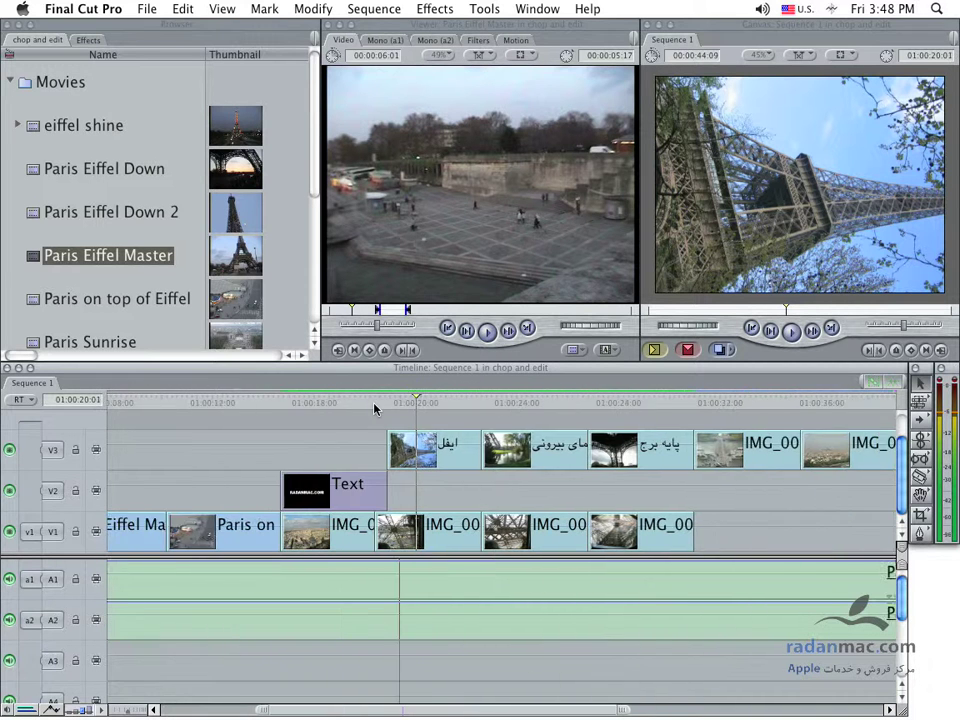
{"action": "scroll", "coordinate": [375, 408], "scroll_direction": "right", "scroll_amount": 2}
{"action": "scroll", "coordinate": [375, 408], "scroll_direction": "right", "scroll_amount": 2}
{"action": "scroll", "coordinate": [375, 408], "scroll_direction": "left", "scroll_amount": 5}
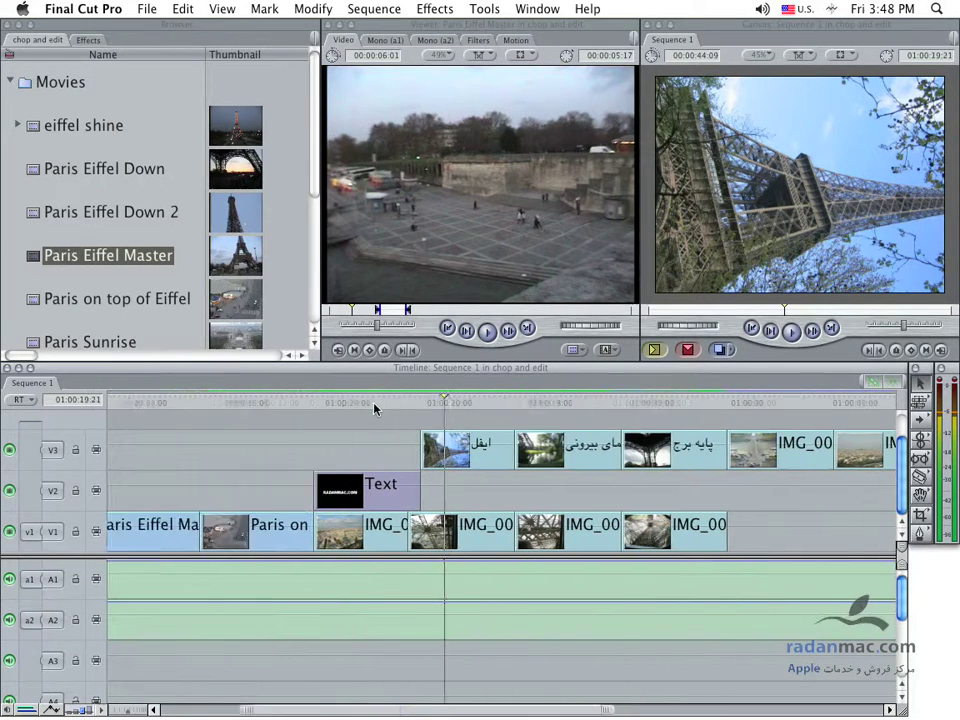
{"action": "scroll", "coordinate": [375, 408], "scroll_direction": "left", "scroll_amount": 3}
{"action": "scroll", "coordinate": [375, 408], "scroll_direction": "left", "scroll_amount": 1}
{"action": "left_click_drag", "start_coordinate": [375, 408], "coordinate": [362, 408]}
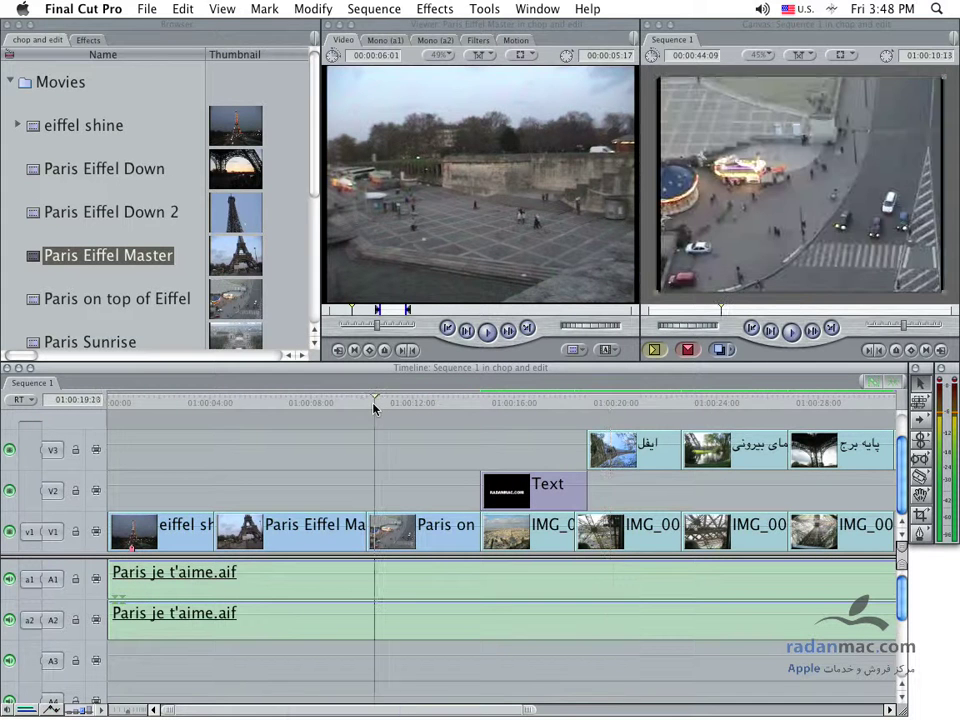
{"action": "key", "text": "Left"}
{"action": "key", "text": "Left"}
{"action": "key", "text": "Left"}
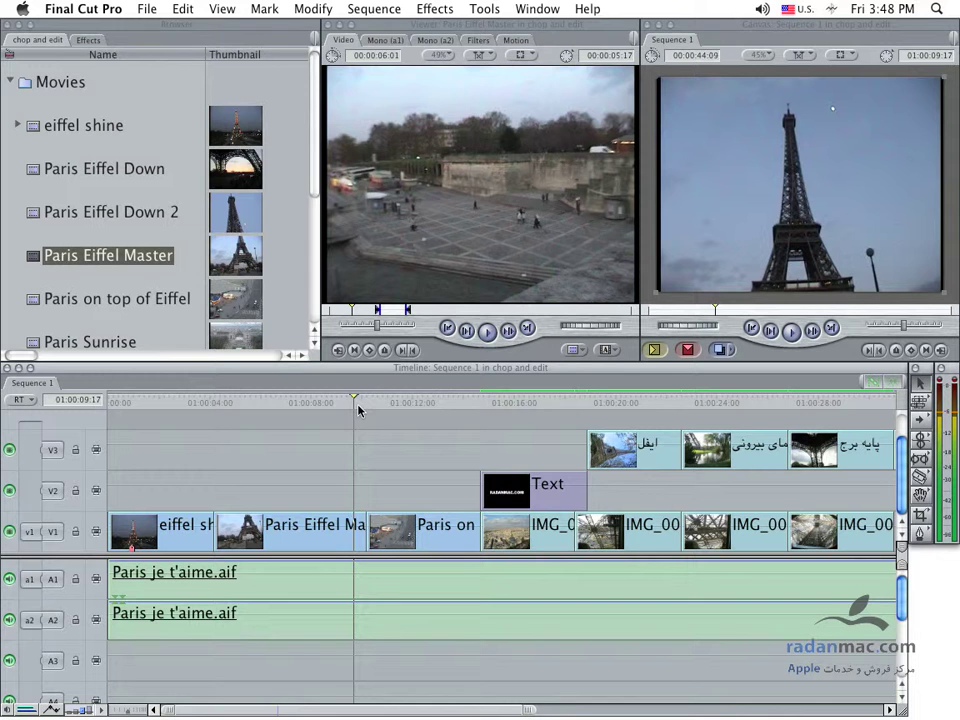
{"action": "key", "text": "Left"}
{"action": "key", "text": "Left"}
{"action": "key", "text": "Left"}
{"action": "key", "text": "Left"}
{"action": "key", "text": "Left"}
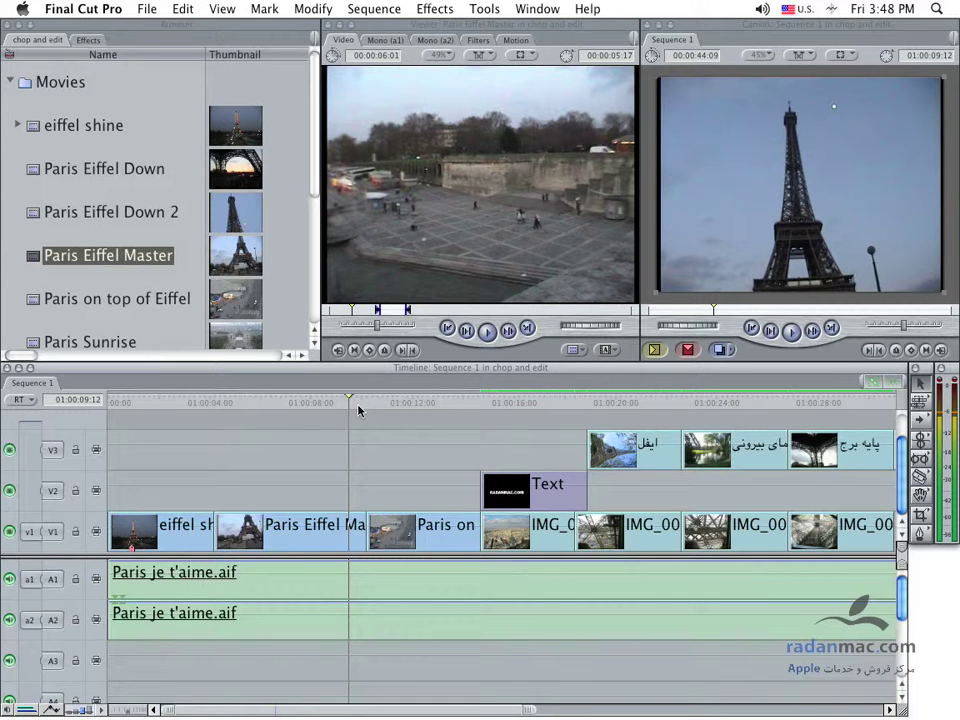
{"action": "key", "text": "super+equal"}
{"action": "key", "text": "super+equal"}
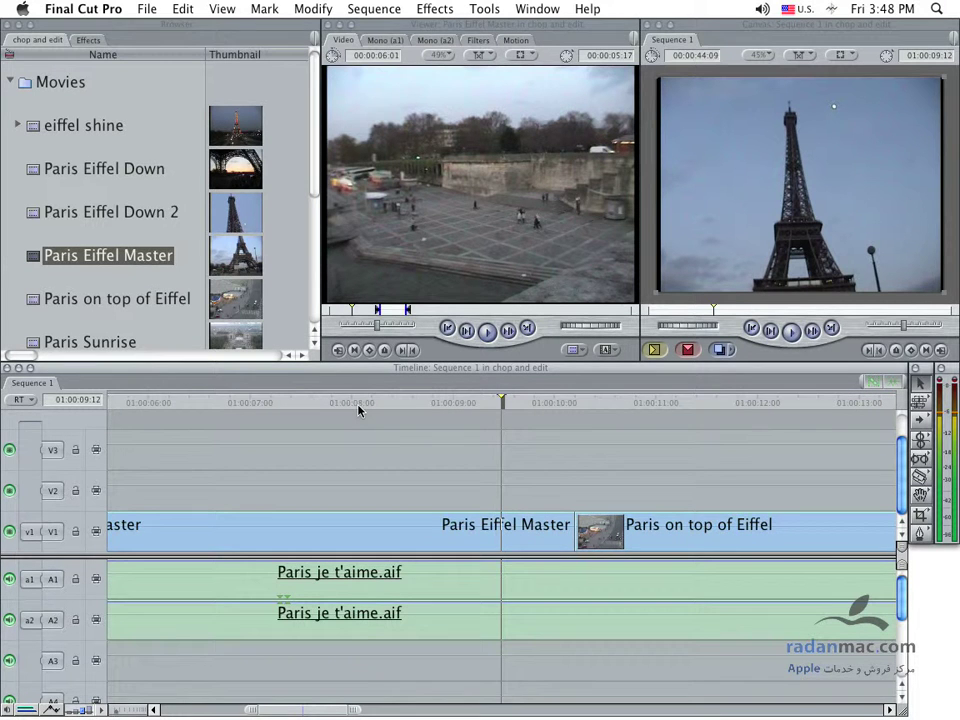
- Zoom the timeline out briefly, then back in closer around the playhead
{"action": "scroll", "coordinate": [358, 408], "scroll_direction": "left", "scroll_amount": 5}
{"action": "scroll", "coordinate": [358, 408], "scroll_direction": "right", "scroll_amount": 2}
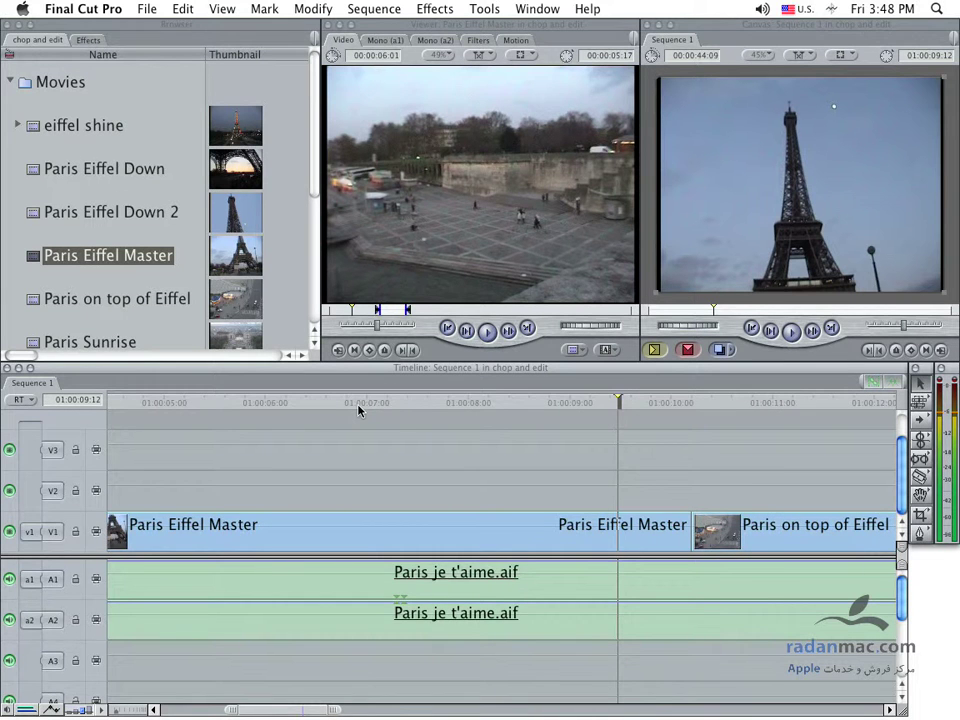
{"action": "key", "text": "super+minus"}
{"action": "key", "text": "super+minus"}
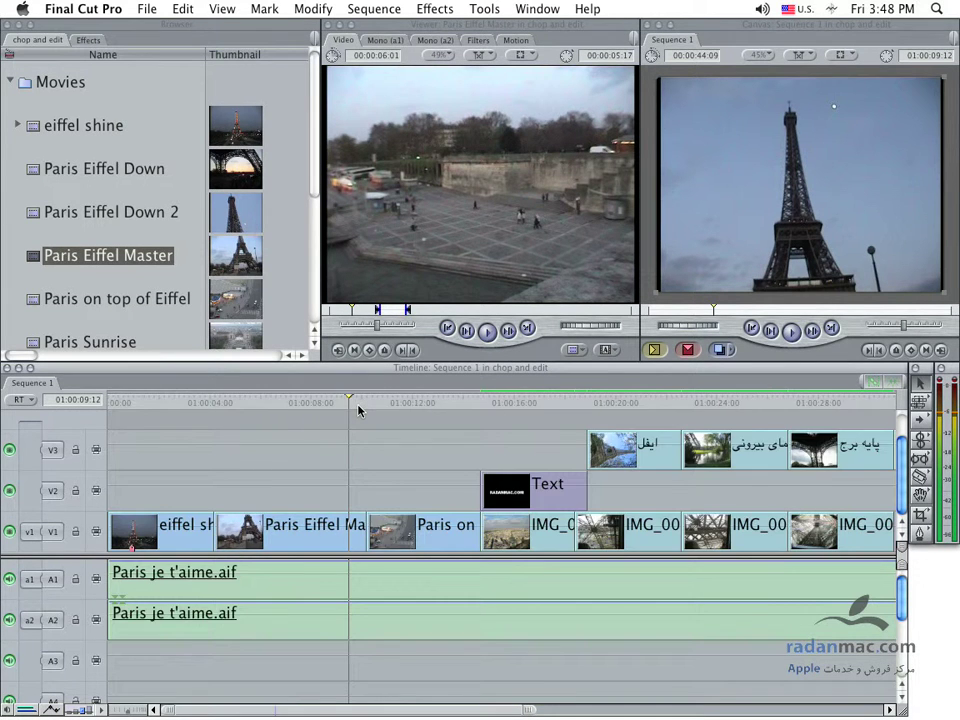
{"action": "key", "text": "super+equal"}
{"action": "key", "text": "super+equal"}
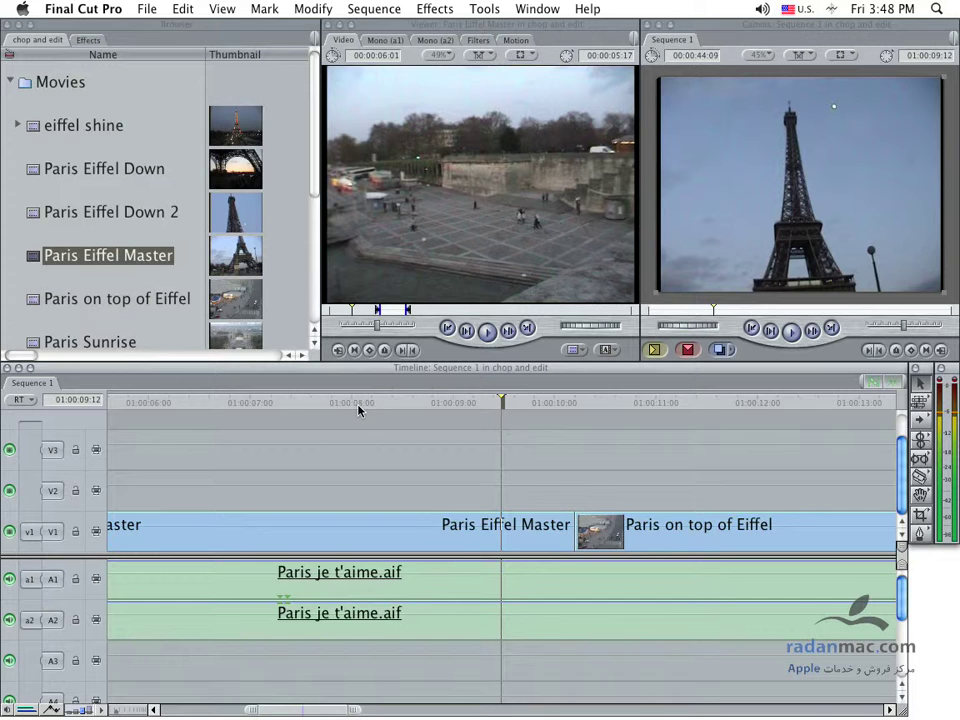
{"action": "scroll", "coordinate": [358, 408], "scroll_direction": "left", "scroll_amount": 2}
{"action": "scroll", "coordinate": [358, 408], "scroll_direction": "left", "scroll_amount": 2}
{"action": "scroll", "coordinate": [358, 408], "scroll_direction": "left", "scroll_amount": 3}
{"action": "scroll", "coordinate": [358, 408], "scroll_direction": "left", "scroll_amount": 1}
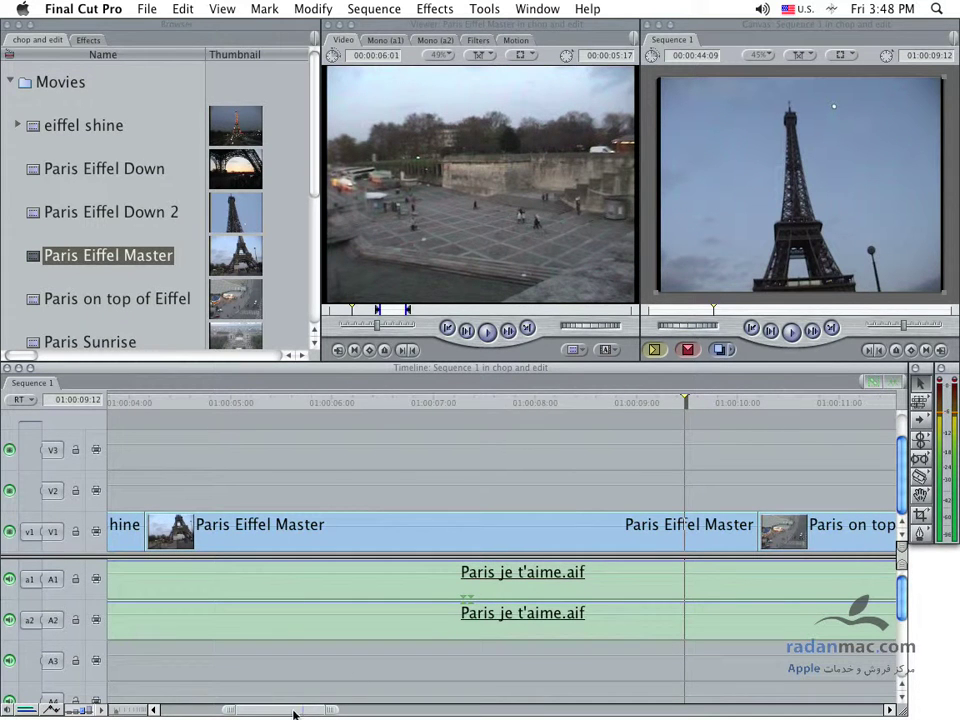
- Zoom out via the scrollbar thumb to show all of Sequence 1, playhead near 01:00:10:05
{"action": "left_click_drag", "start_coordinate": [297, 712], "coordinate": [222, 712]}
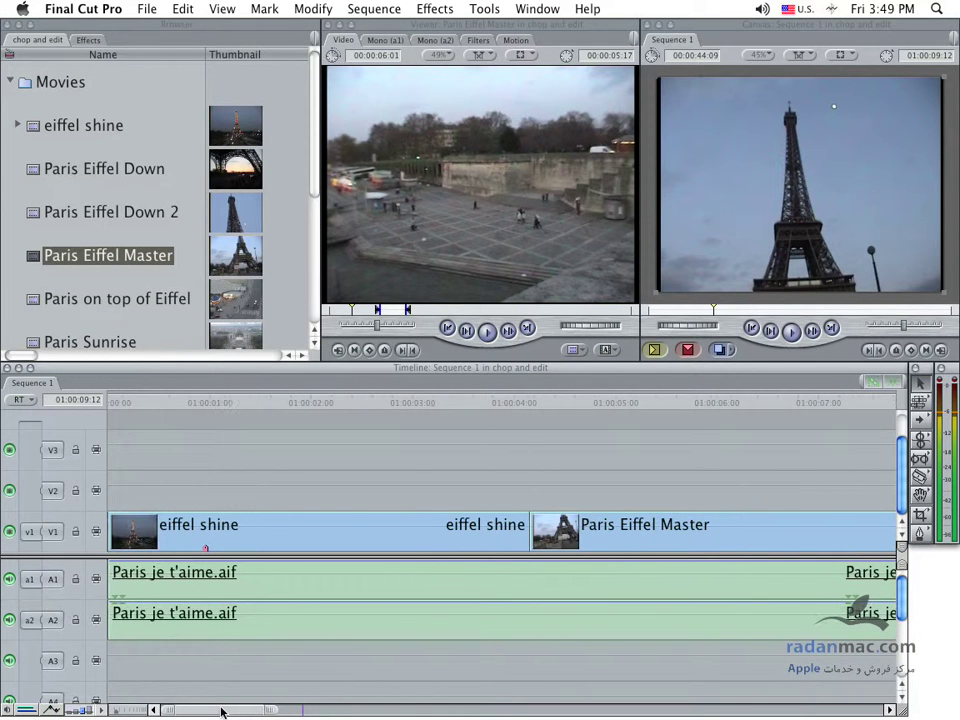
{"action": "left_click_drag", "start_coordinate": [246, 710], "coordinate": [460, 710]}
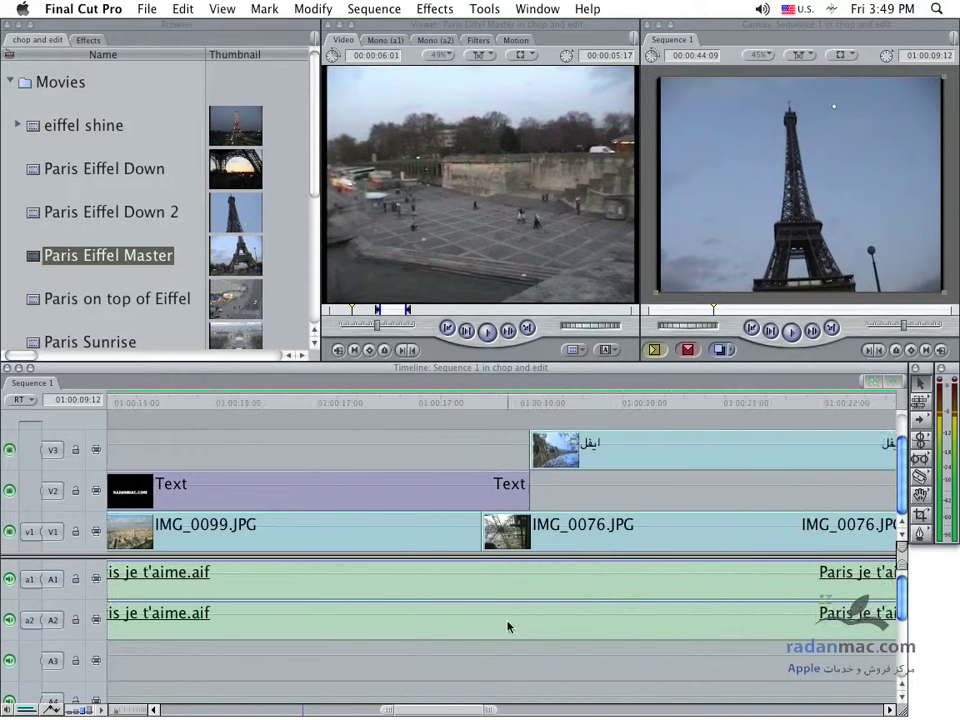
{"action": "left_click_drag", "start_coordinate": [602, 402], "coordinate": [684, 402]}
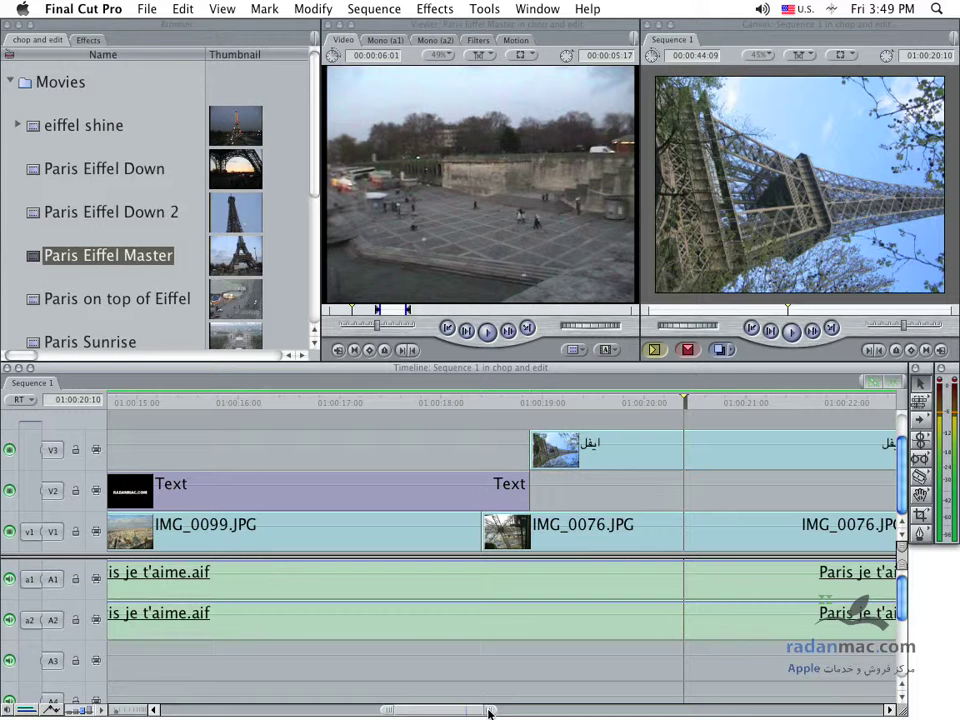
{"action": "mouse_move", "coordinate": [494, 712]}
{"action": "left_mouse_down"}
{"action": "mouse_move", "coordinate": [565, 707]}
{"action": "mouse_move", "coordinate": [207, 713]}
{"action": "left_mouse_up"}
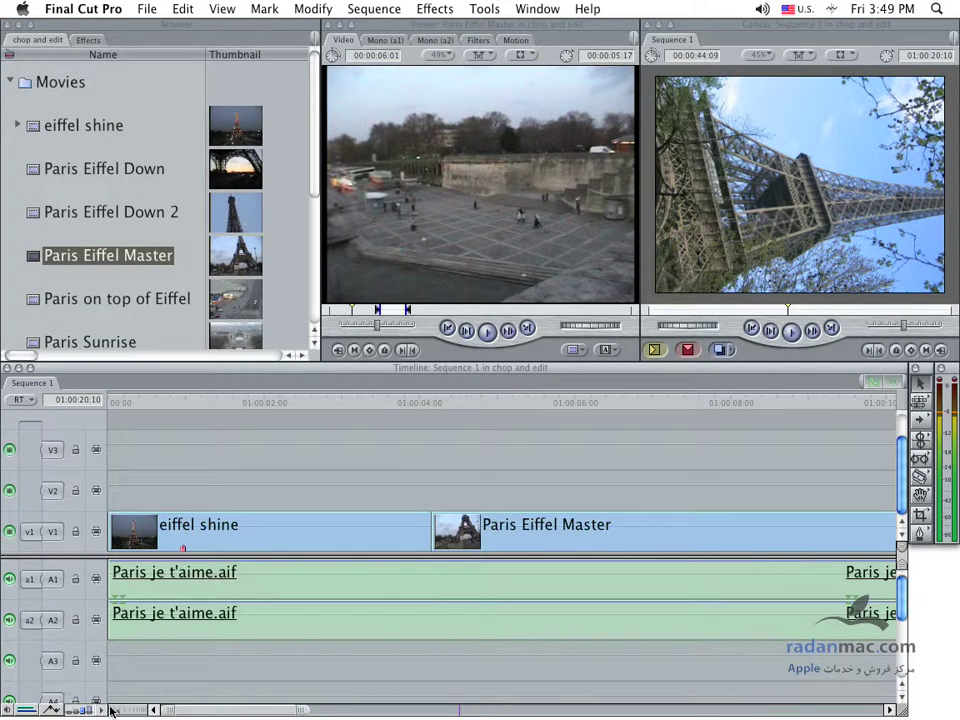
{"action": "left_click_drag", "start_coordinate": [118, 713], "coordinate": [135, 714]}
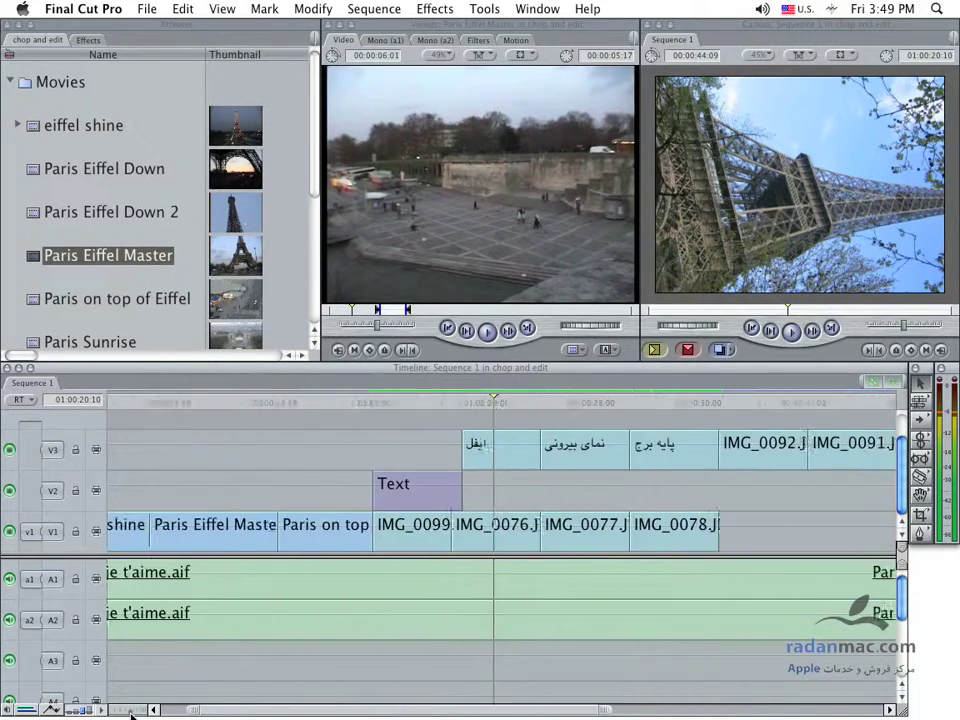
{"action": "left_click_drag", "start_coordinate": [287, 402], "coordinate": [252, 404]}
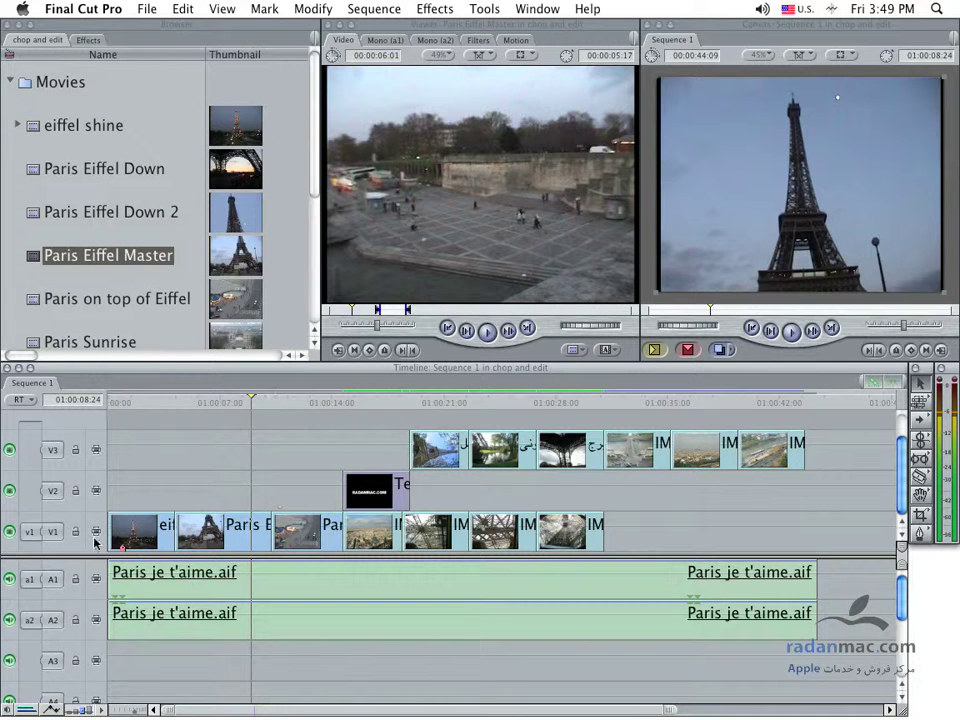
- Cycle track heights from taller to thinnest, revealing A1–A6, then back to largest
{"action": "left_click", "coordinate": [88, 711]}
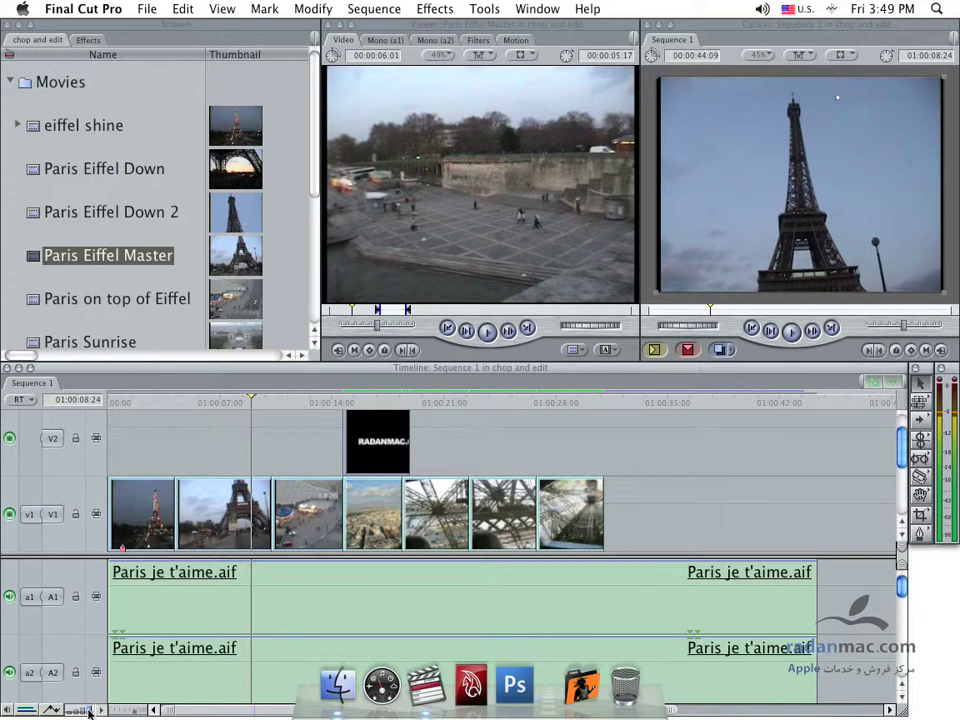
{"action": "left_click", "coordinate": [76, 711]}
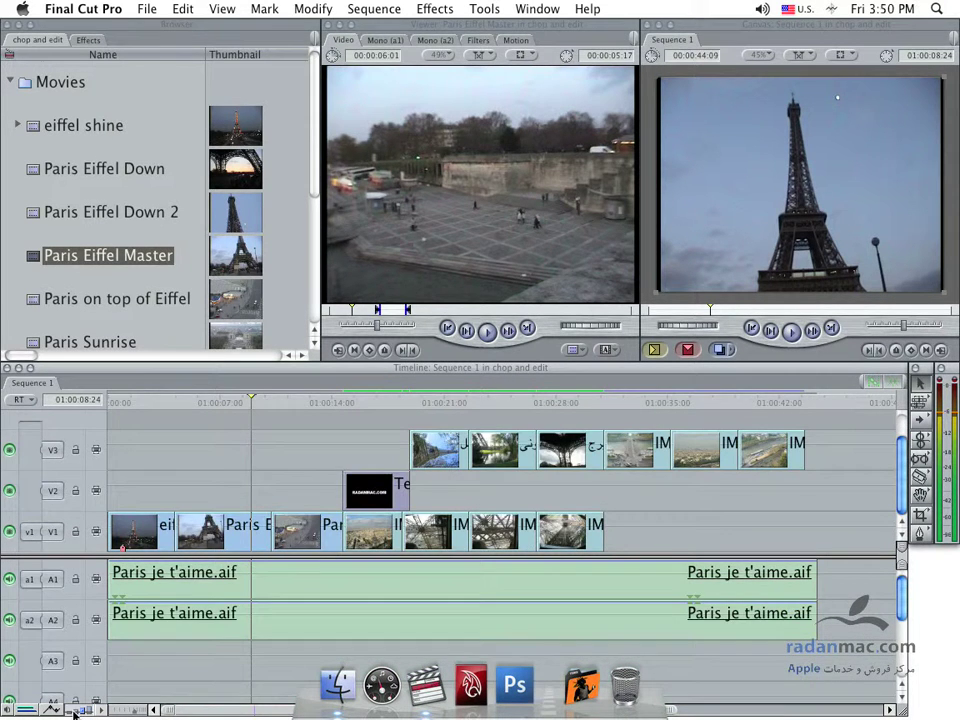
{"action": "left_click", "coordinate": [75, 712]}
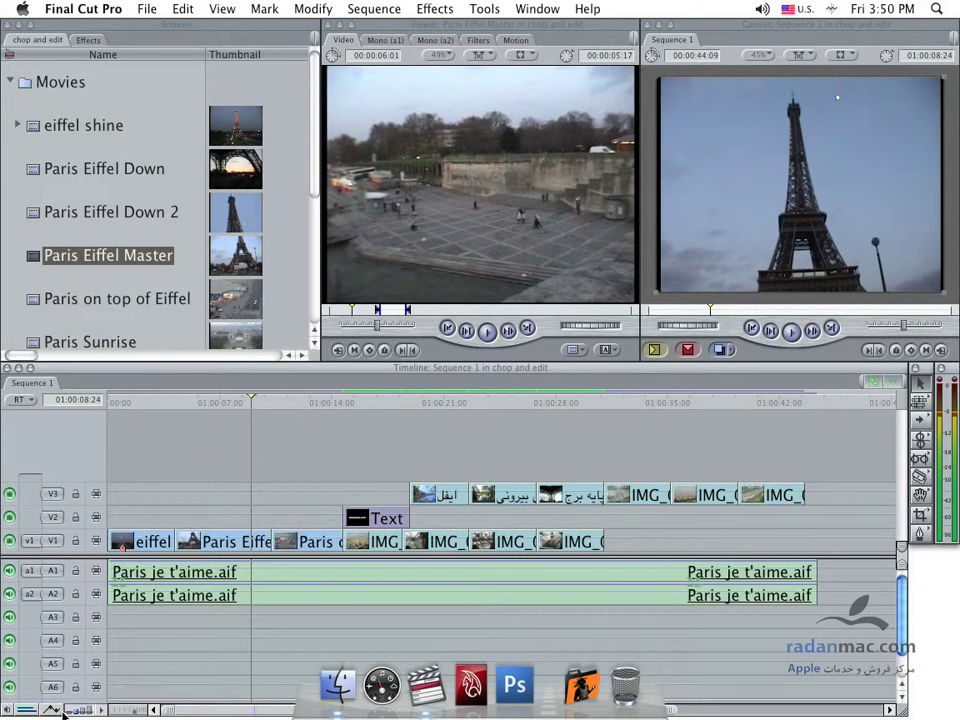
{"action": "left_click", "coordinate": [77, 712]}
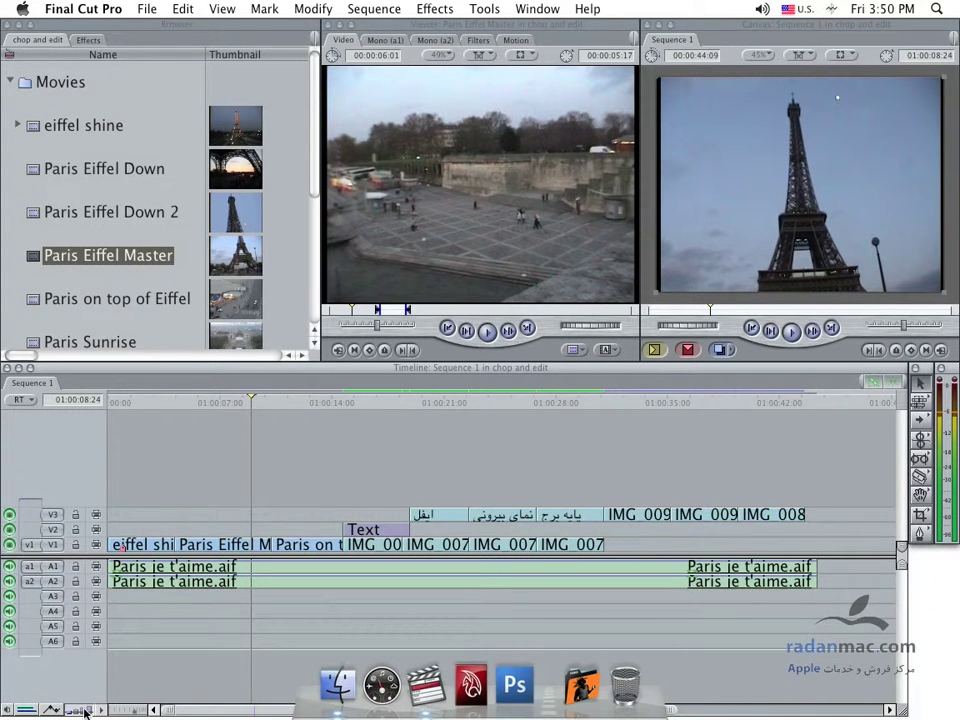
{"action": "left_click", "coordinate": [85, 712]}
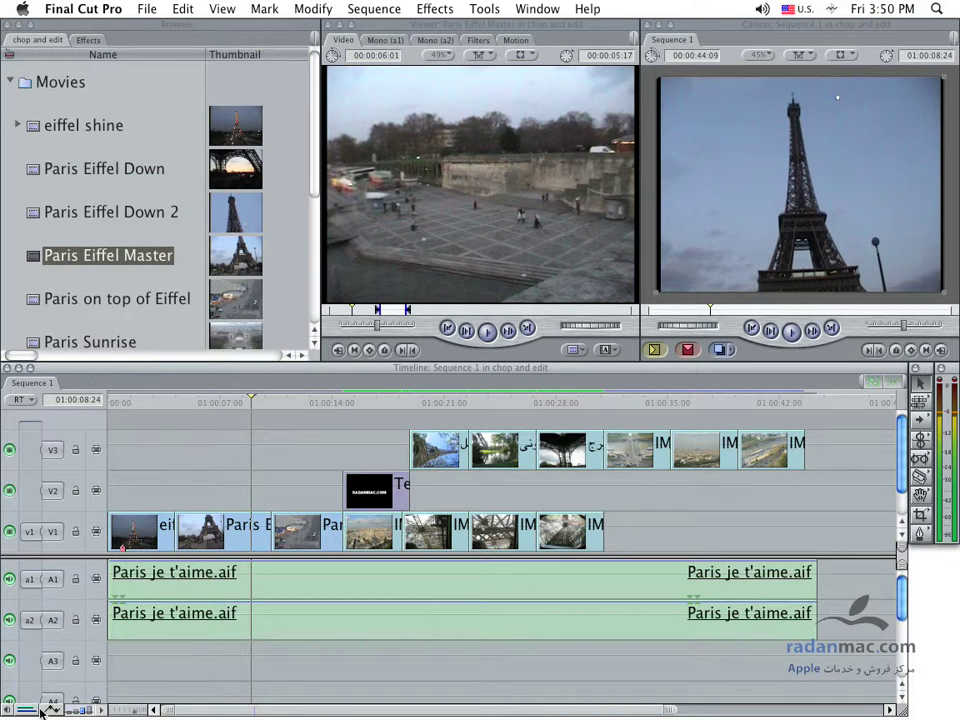
- Review the Track Layout popup's display and size options, then dismiss it
{"action": "left_click", "coordinate": [97, 712]}
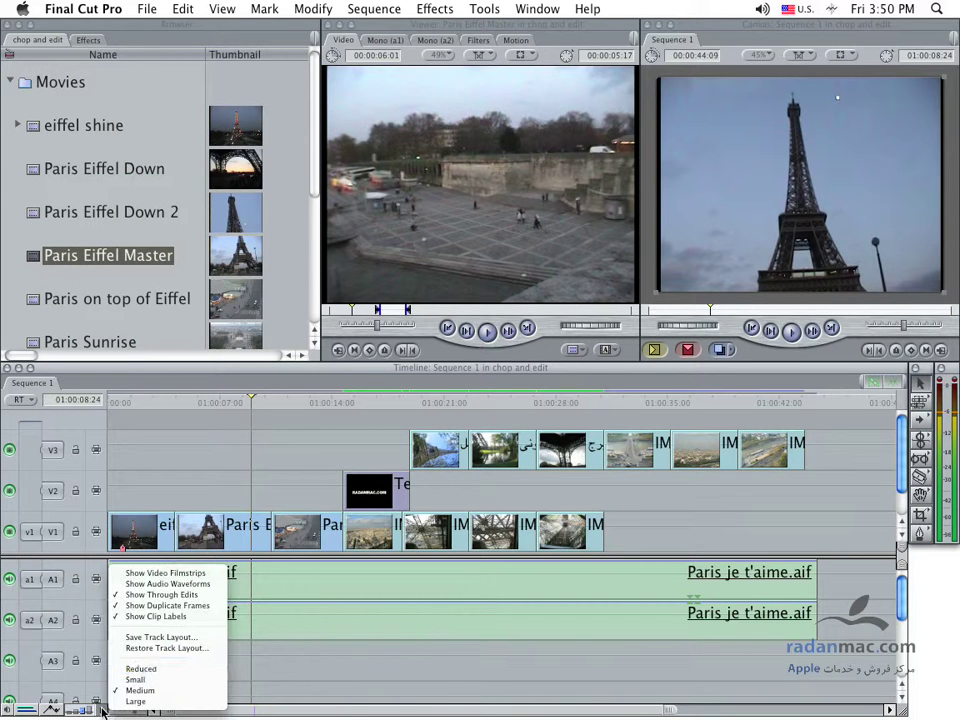
{"action": "left_click", "coordinate": [120, 711]}
{"action": "left_click", "coordinate": [97, 712]}
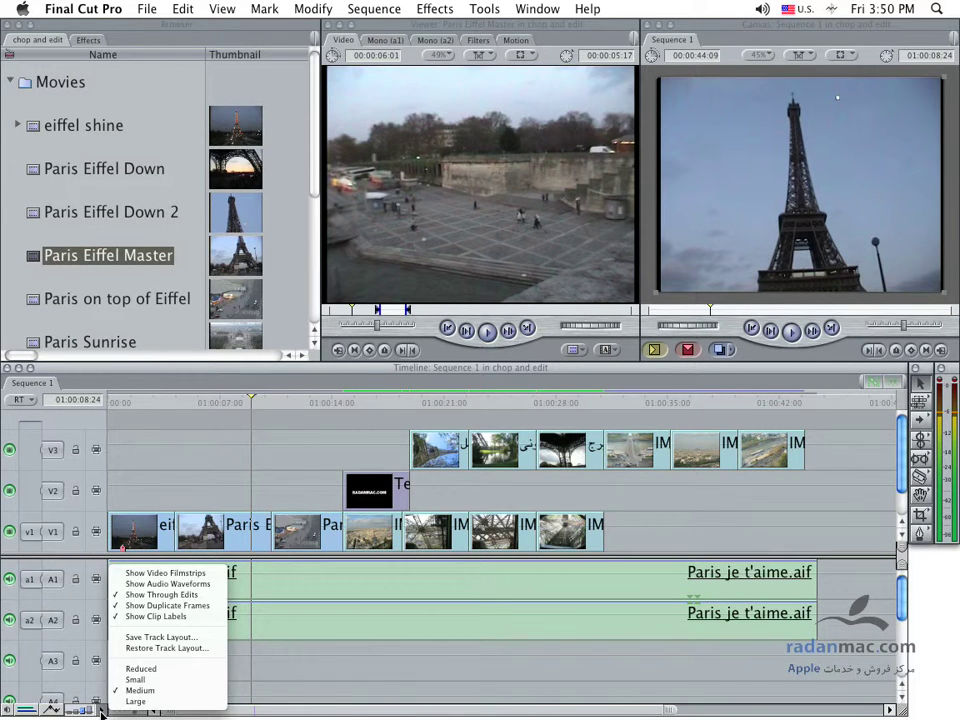
{"action": "left_click", "coordinate": [177, 596]}
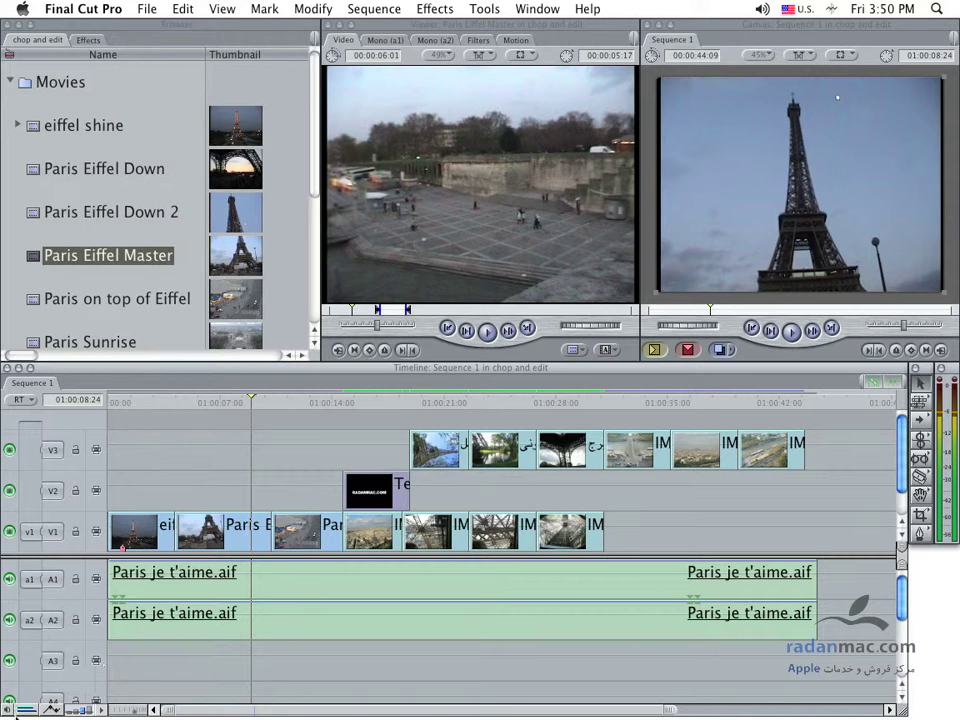
- Set a smaller track height, hide clip audio level lines, and show mute/solo controls
{"action": "left_click", "coordinate": [25, 711]}
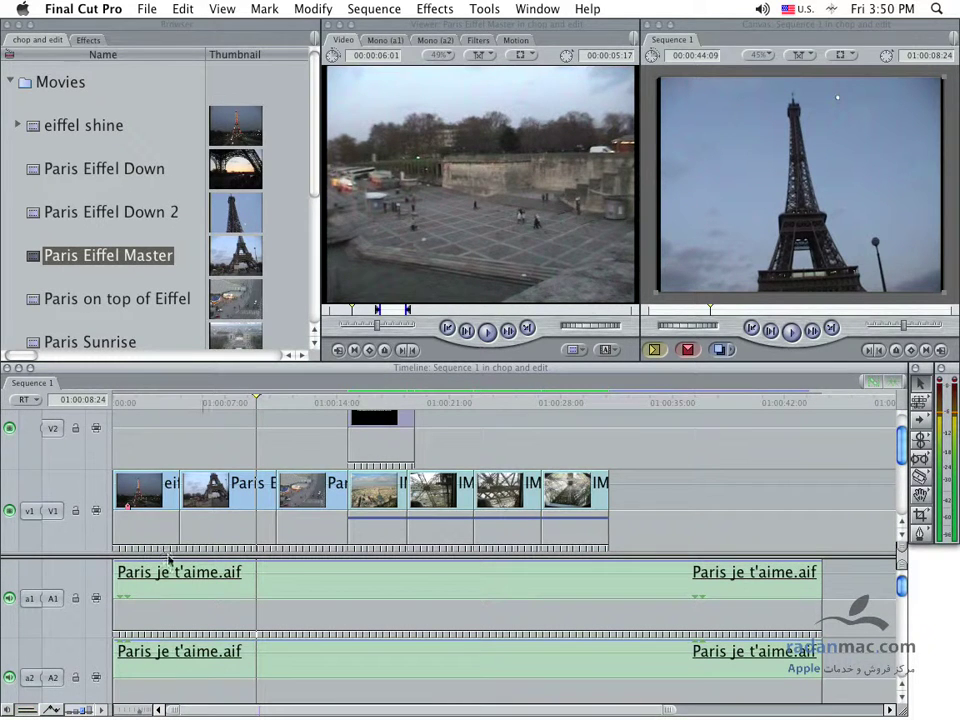
{"action": "left_click", "coordinate": [44, 711]}
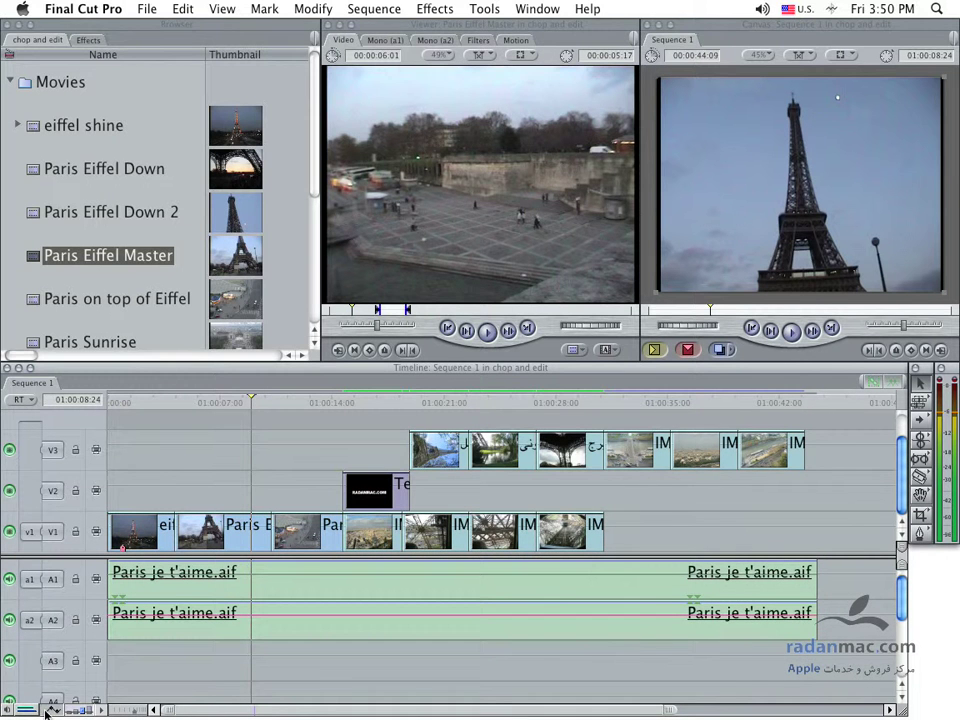
{"action": "left_click", "coordinate": [5, 709]}
{"action": "left_click", "coordinate": [5, 711]}
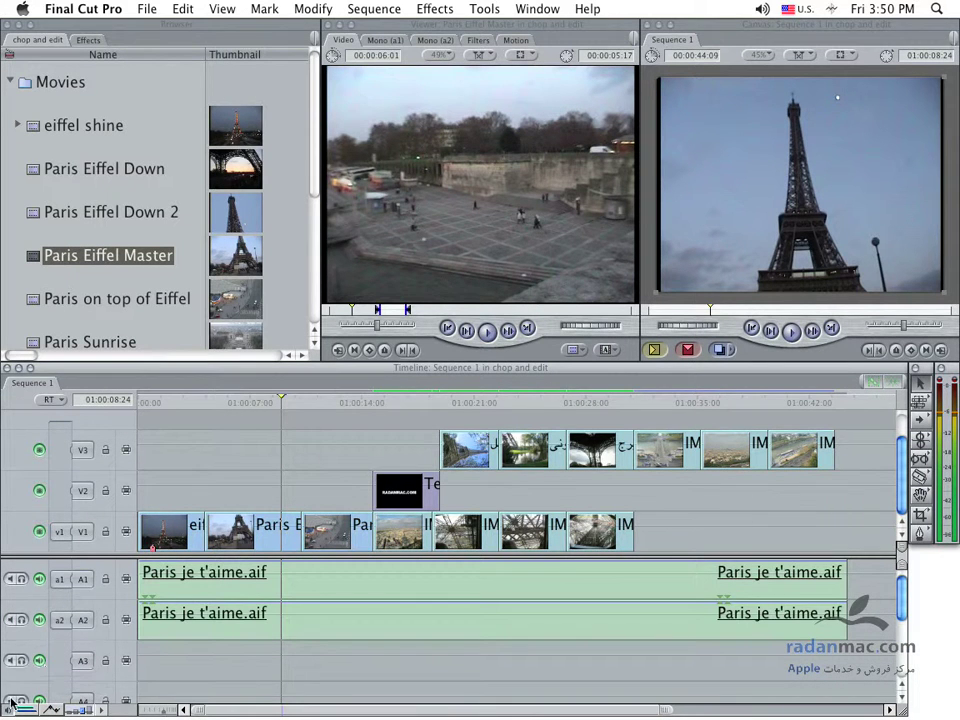
- Place Paris sweet.aif from the Music bin onto audio tracks A3 and A4
{"action": "left_click", "coordinate": [7, 710]}
{"action": "left_click", "coordinate": [7, 710]}
{"action": "scroll", "coordinate": [73, 262], "scroll_direction": "down", "scroll_amount": 5}
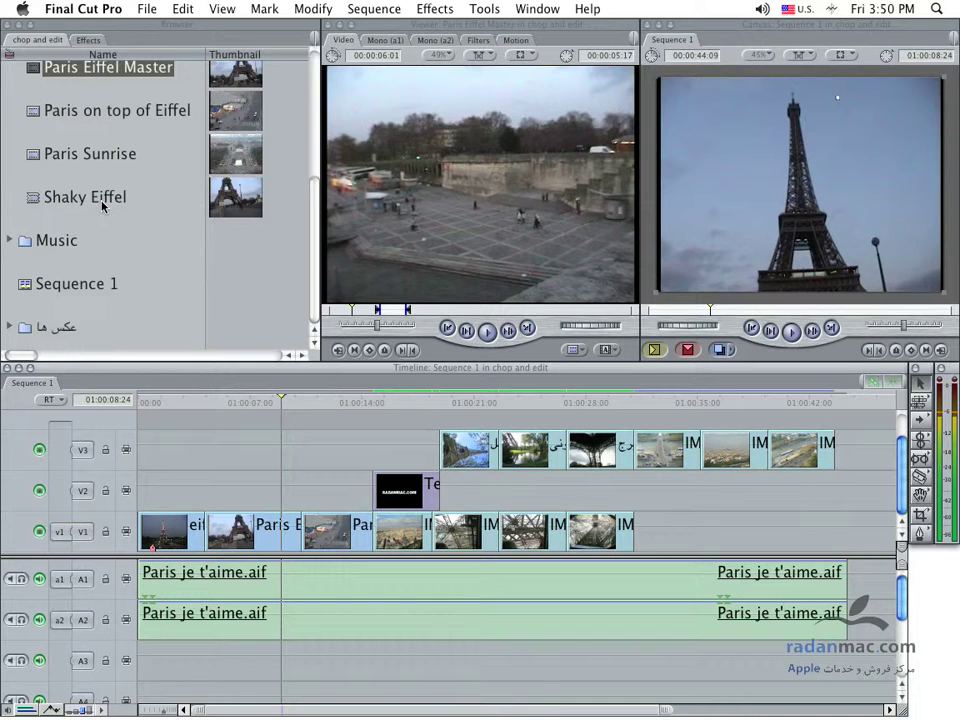
{"action": "left_click", "coordinate": [9, 240]}
{"action": "scroll", "coordinate": [81, 300], "scroll_direction": "down", "scroll_amount": 3}
{"action": "left_click", "coordinate": [85, 288]}
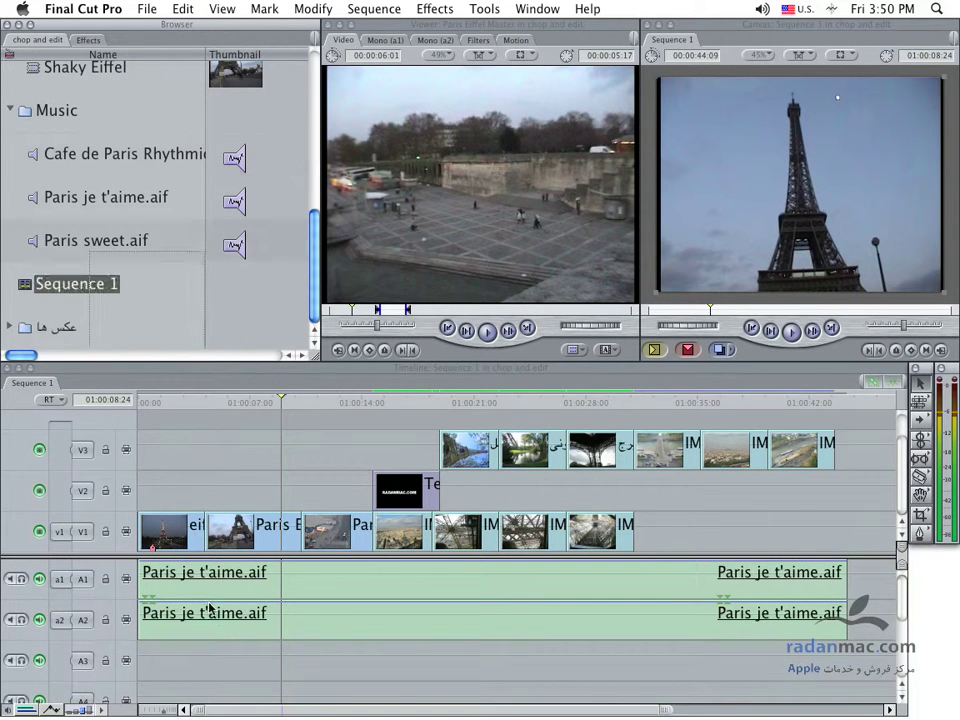
{"action": "left_click", "coordinate": [47, 243]}
{"action": "left_click_drag", "start_coordinate": [47, 243], "coordinate": [135, 657]}
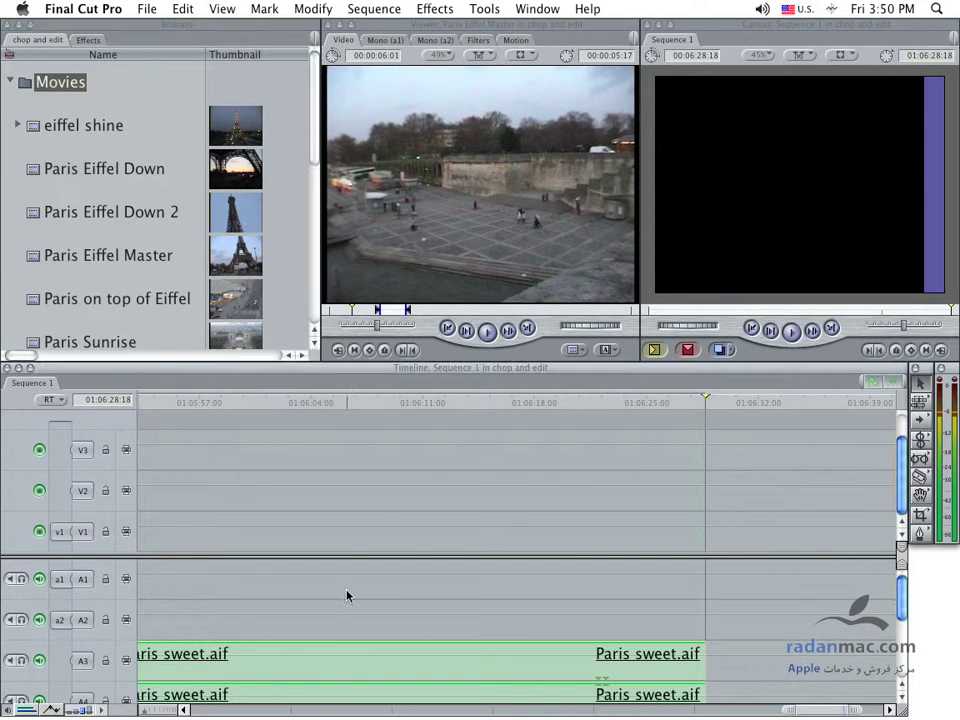
- Return to the sequence start, enlarge the audio area, and select the Paris sweet.aif clip
{"action": "key", "text": "Home"}
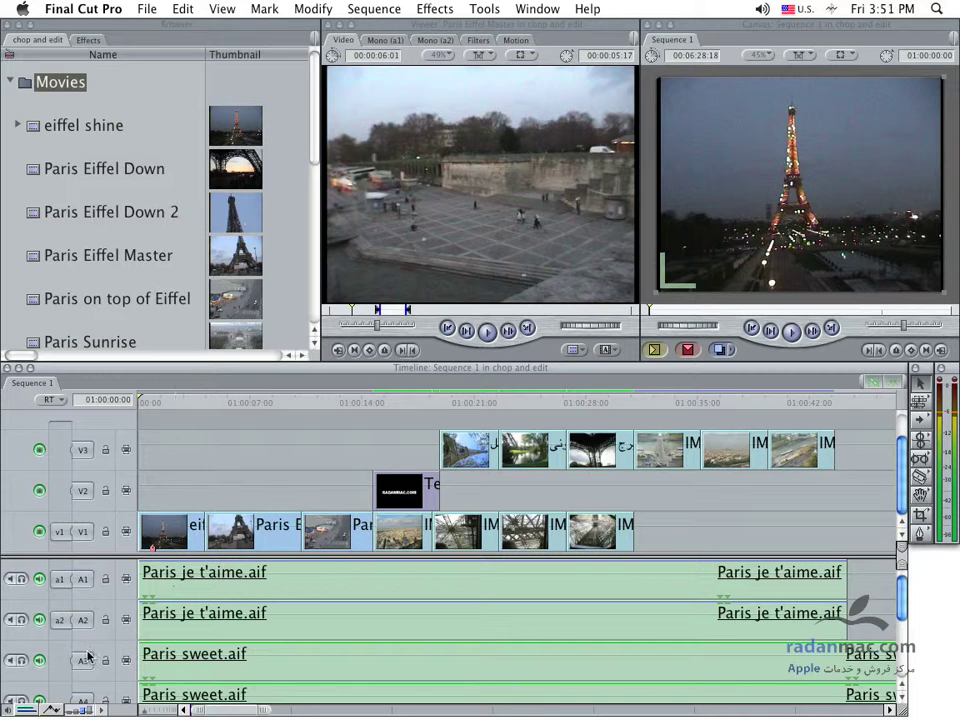
{"action": "left_click_drag", "start_coordinate": [118, 558], "coordinate": [120, 512]}
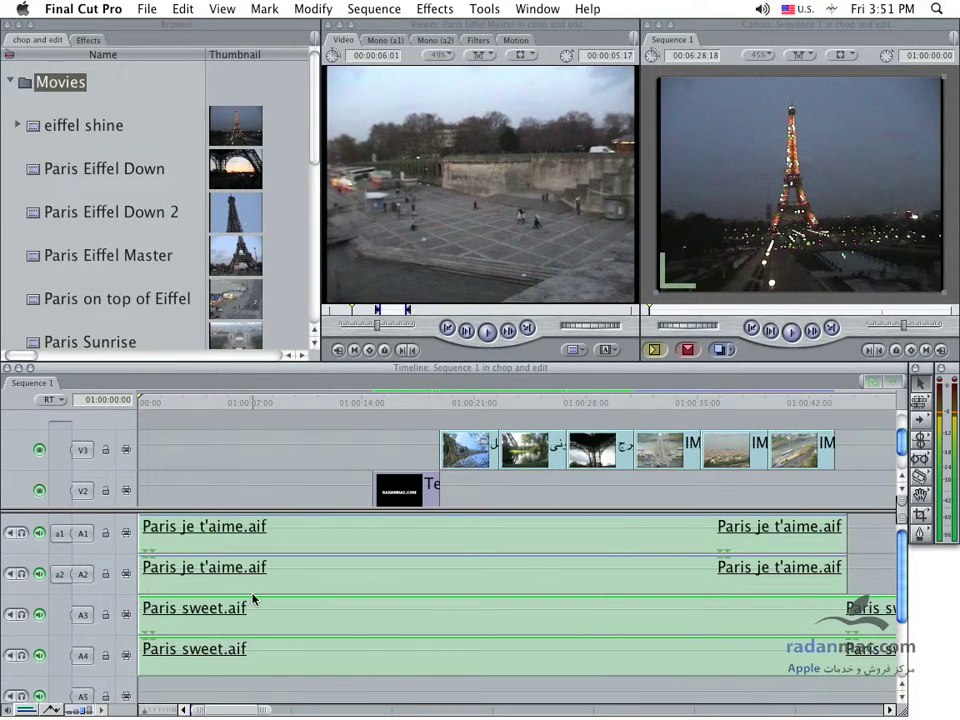
{"action": "left_click", "coordinate": [160, 618]}
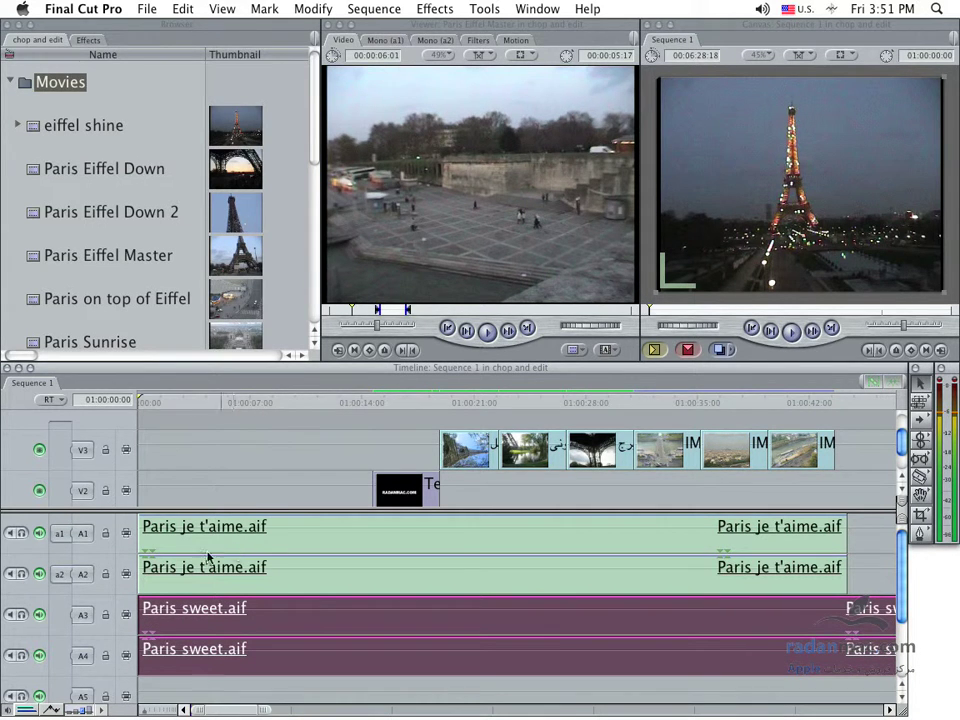
- Mute tracks A1 and A2, then unmute them, checking A1–A4 are visible
{"action": "left_click", "coordinate": [10, 575]}
{"action": "left_click", "coordinate": [10, 534]}
{"action": "left_click", "coordinate": [10, 575]}
{"action": "left_click", "coordinate": [10, 534]}
{"action": "scroll", "coordinate": [131, 343], "scroll_direction": "down", "scroll_amount": 3}
{"action": "scroll", "coordinate": [131, 347], "scroll_direction": "down", "scroll_amount": 1}
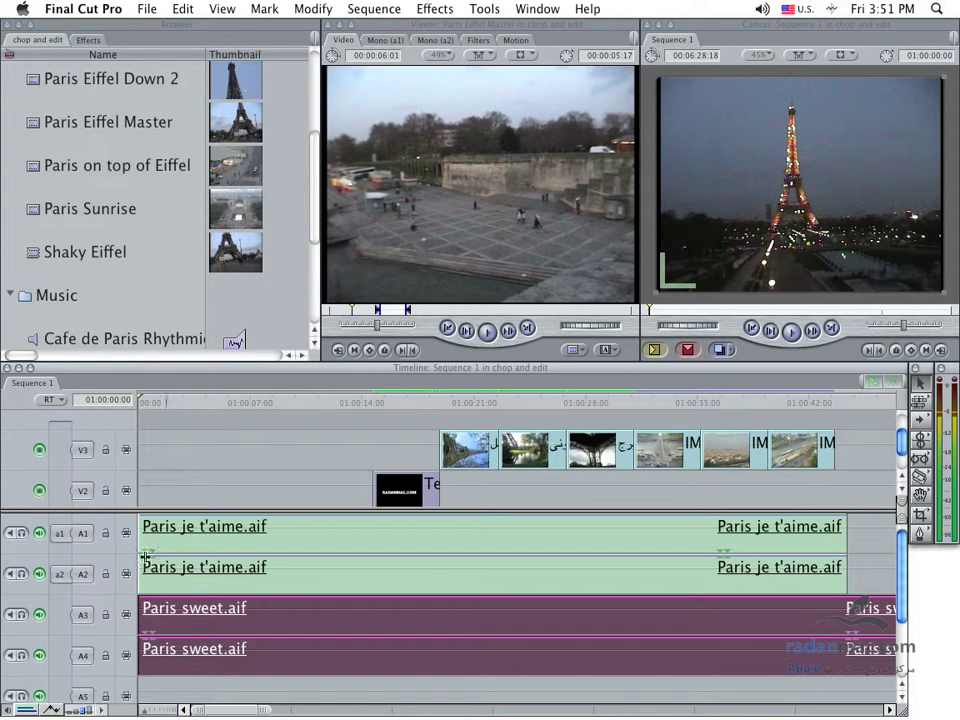
- Solo A3 and A4 to audition Paris sweet.aif alone, then unsolo and replay from start
{"action": "left_click", "coordinate": [24, 614]}
{"action": "left_click", "coordinate": [22, 656]}
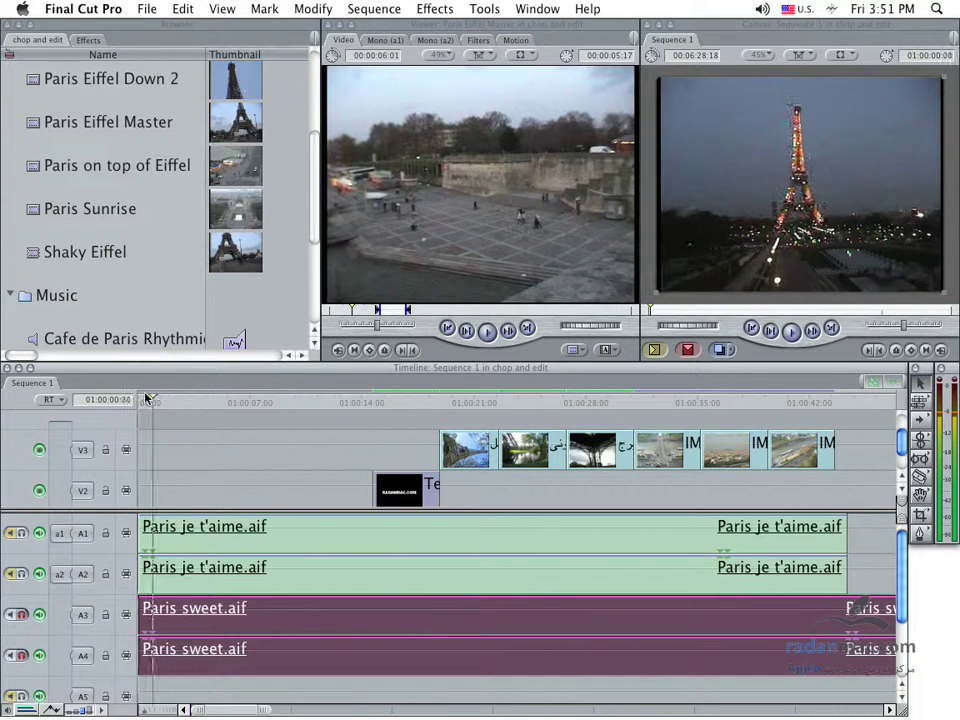
{"action": "key", "text": "space"}
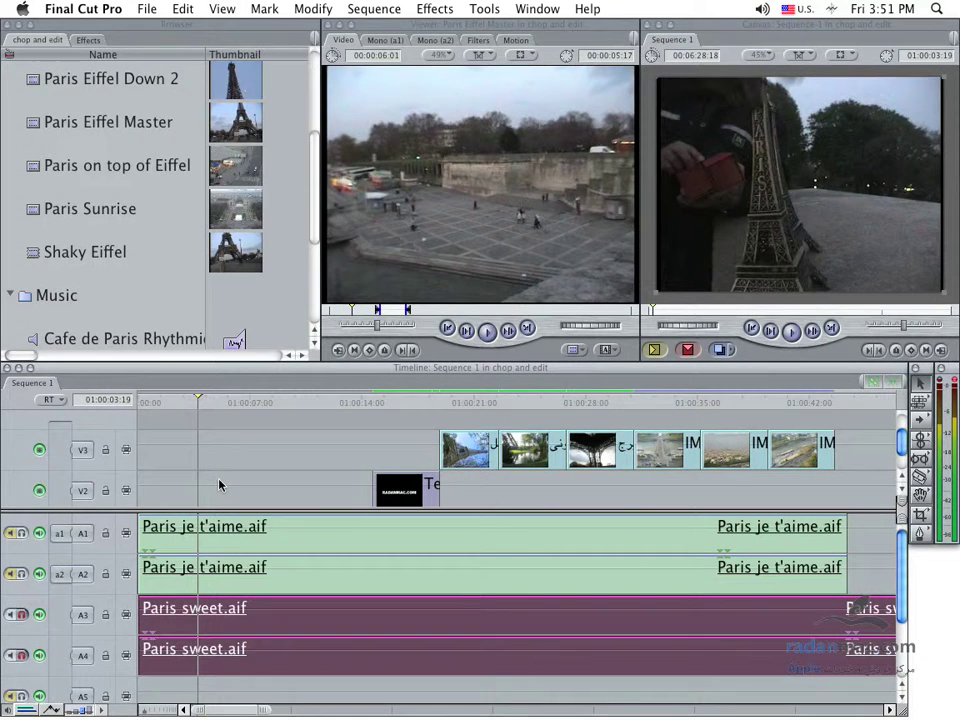
{"action": "left_click", "coordinate": [20, 614]}
{"action": "left_click", "coordinate": [22, 658]}
{"action": "key", "text": "Home"}
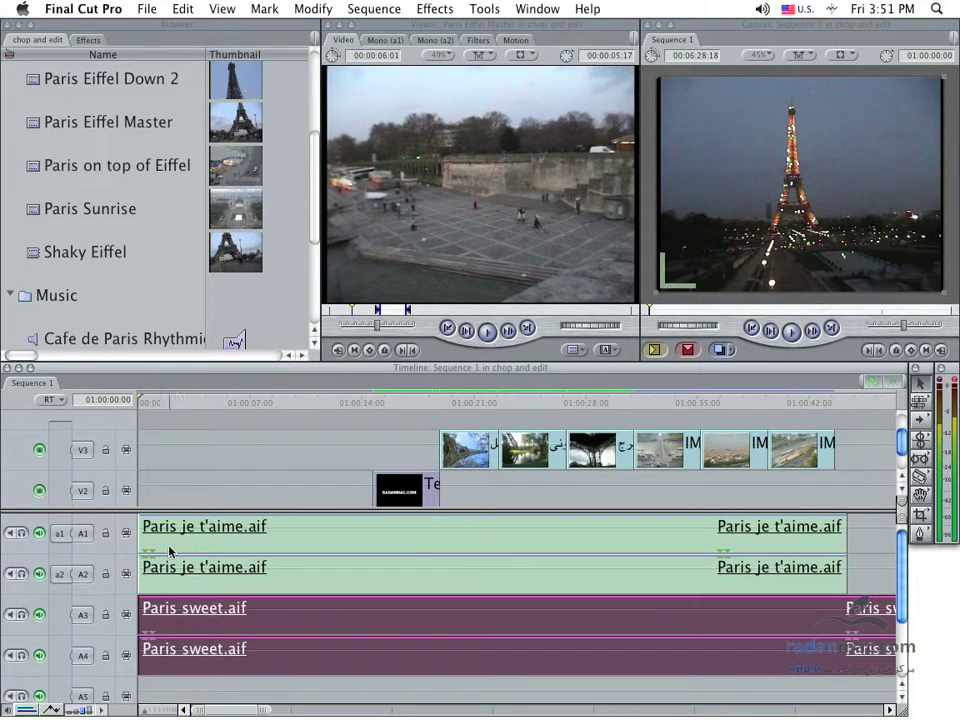
{"action": "key", "text": "space"}
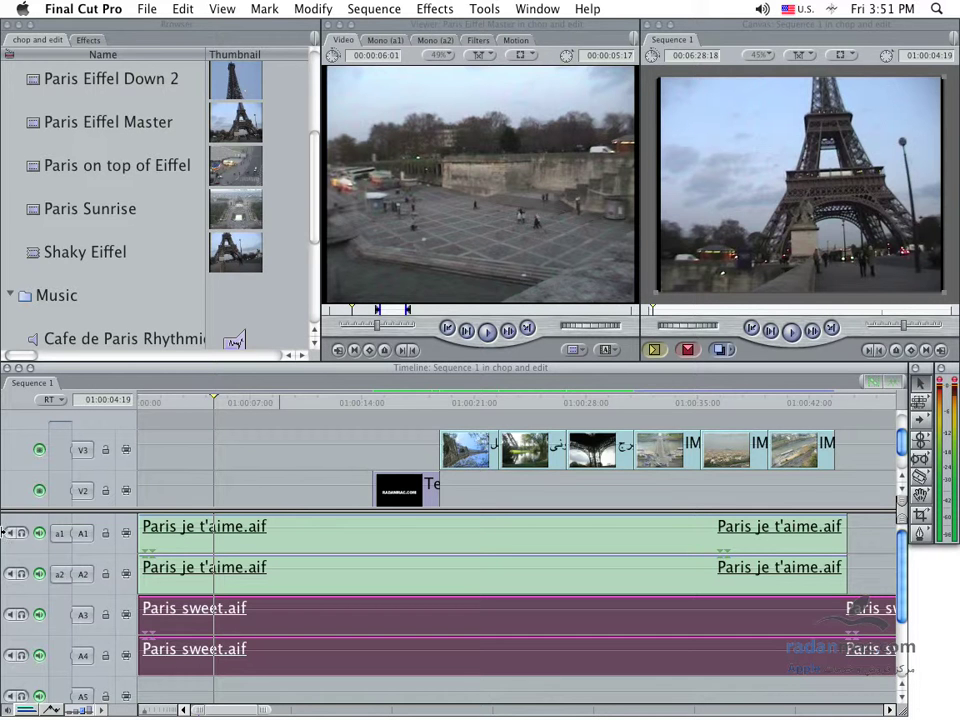
- Mute A3 and A4, play the sequence from the start, and save the project
{"action": "left_click", "coordinate": [10, 615]}
{"action": "left_click", "coordinate": [10, 655]}
{"action": "key", "text": "Home"}
{"action": "key", "text": "space"}
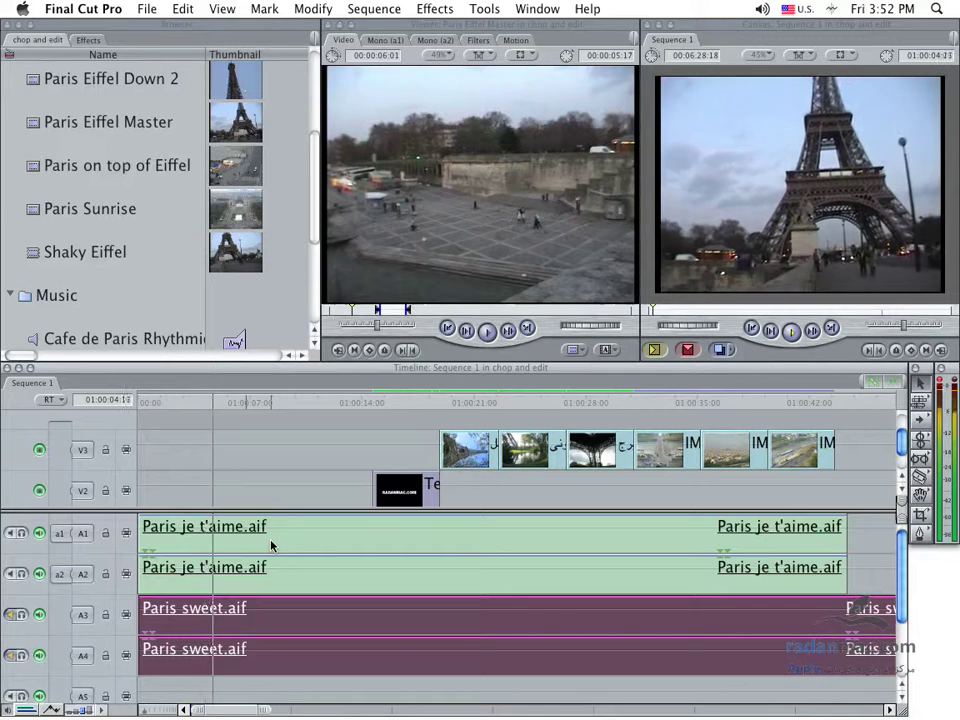
{"action": "key", "text": "super+s"}
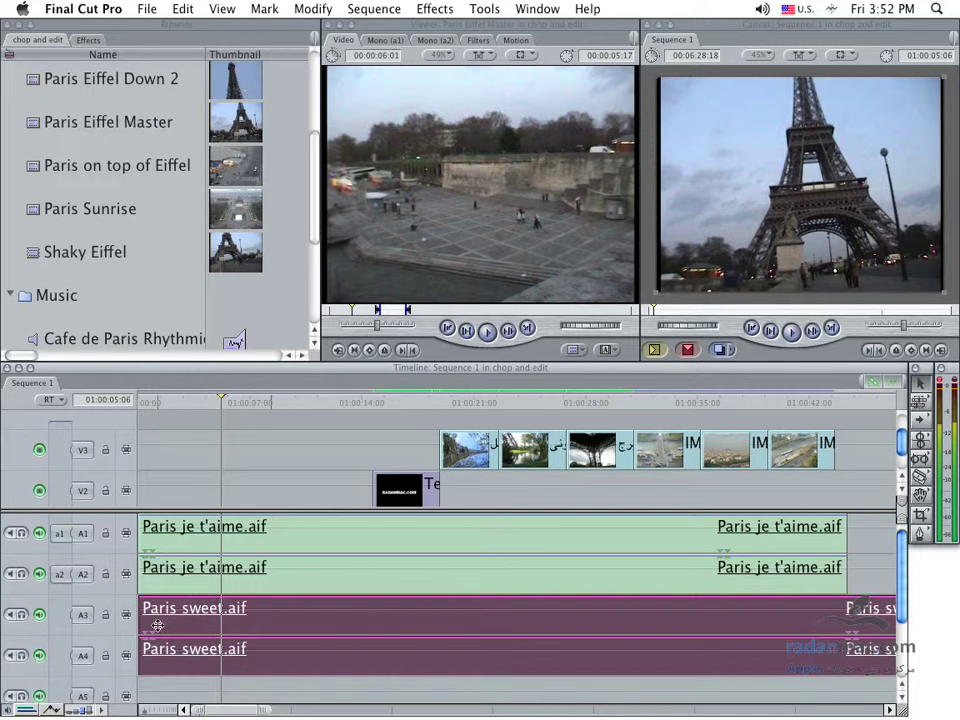
- Lower the video/audio divider to reveal V3, then enlarge V1 and shrink it back
{"action": "scroll", "coordinate": [636, 497], "scroll_direction": "down", "scroll_amount": 2}
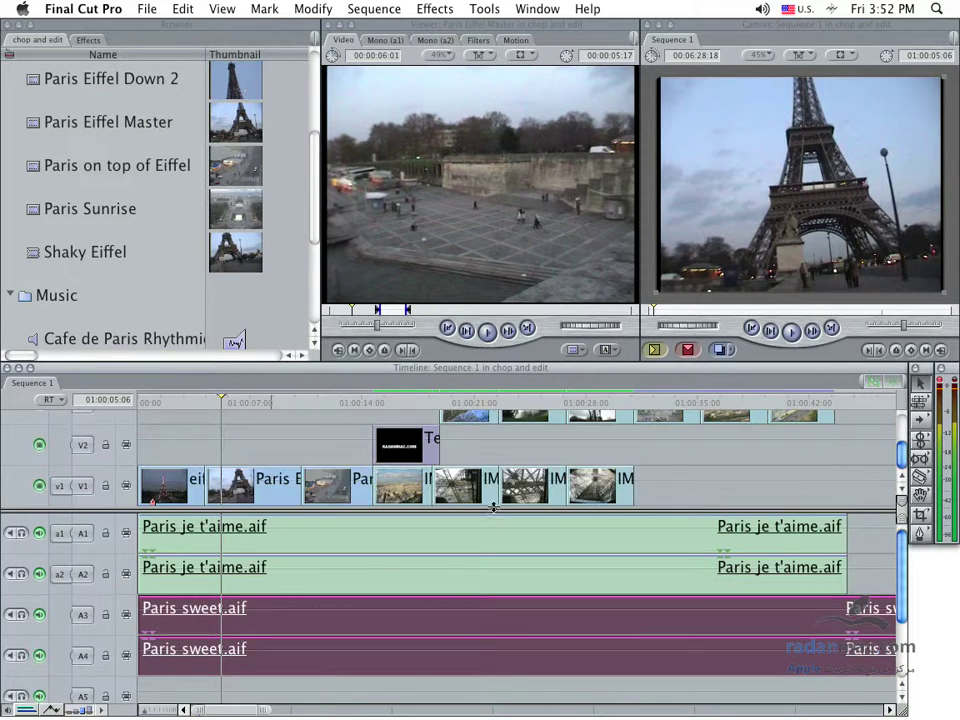
{"action": "left_click_drag", "start_coordinate": [481, 508], "coordinate": [446, 548]}
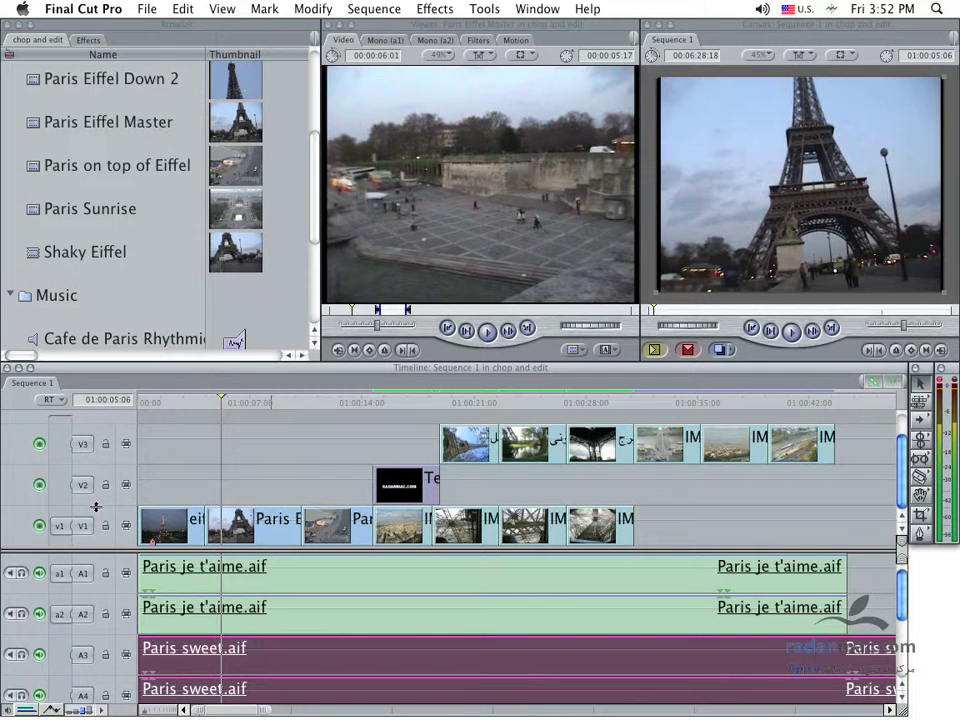
{"action": "left_click", "coordinate": [96, 507]}
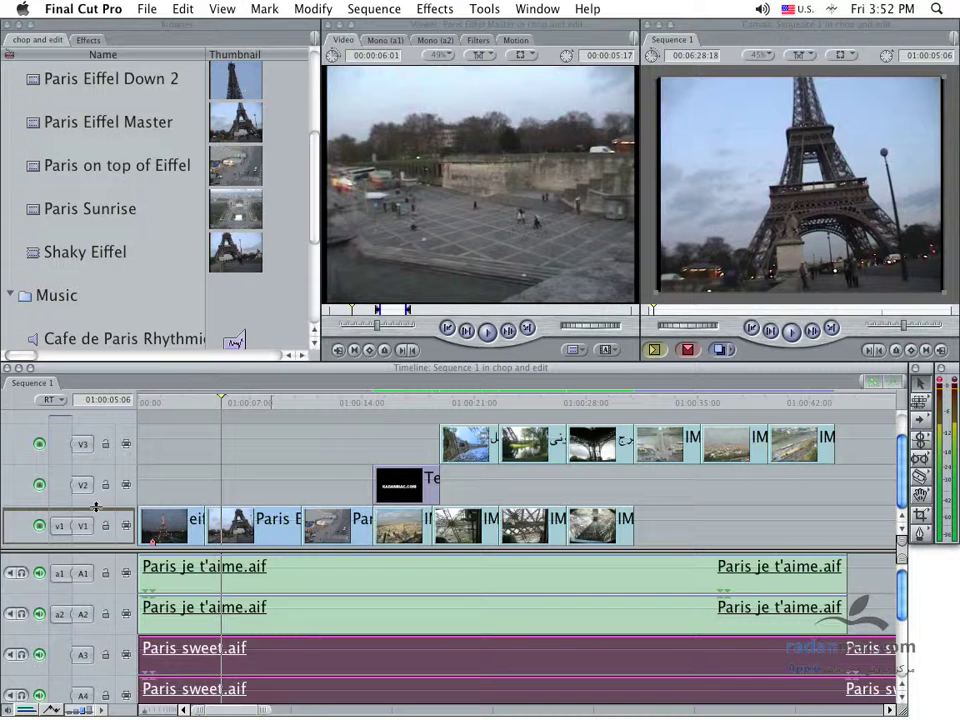
{"action": "left_click_drag", "start_coordinate": [96, 507], "coordinate": [95, 468]}
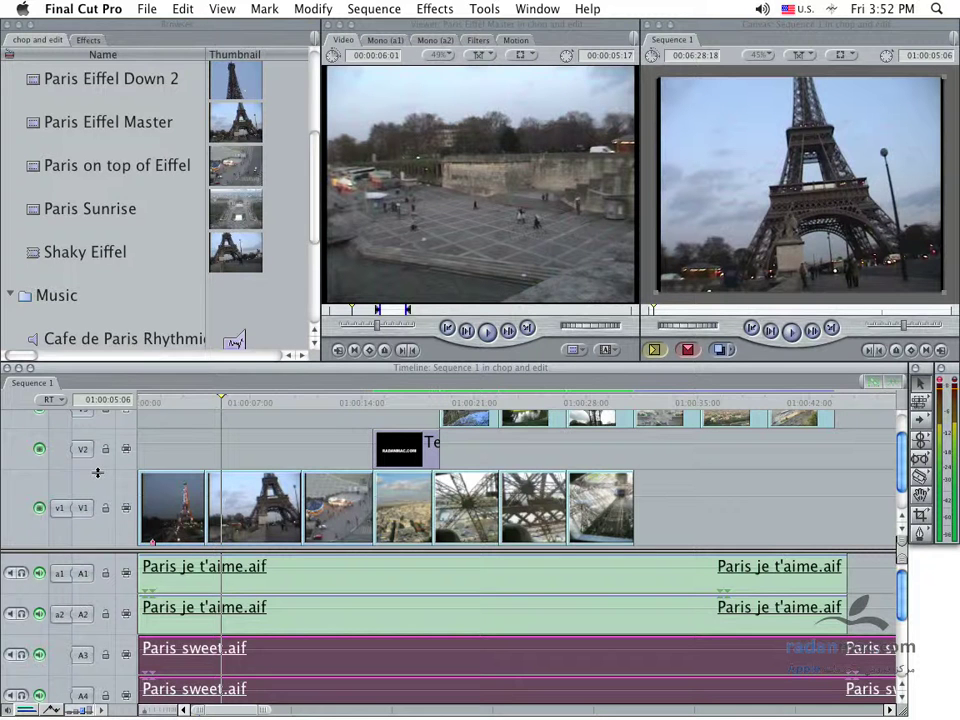
{"action": "left_click_drag", "start_coordinate": [97, 473], "coordinate": [100, 517]}
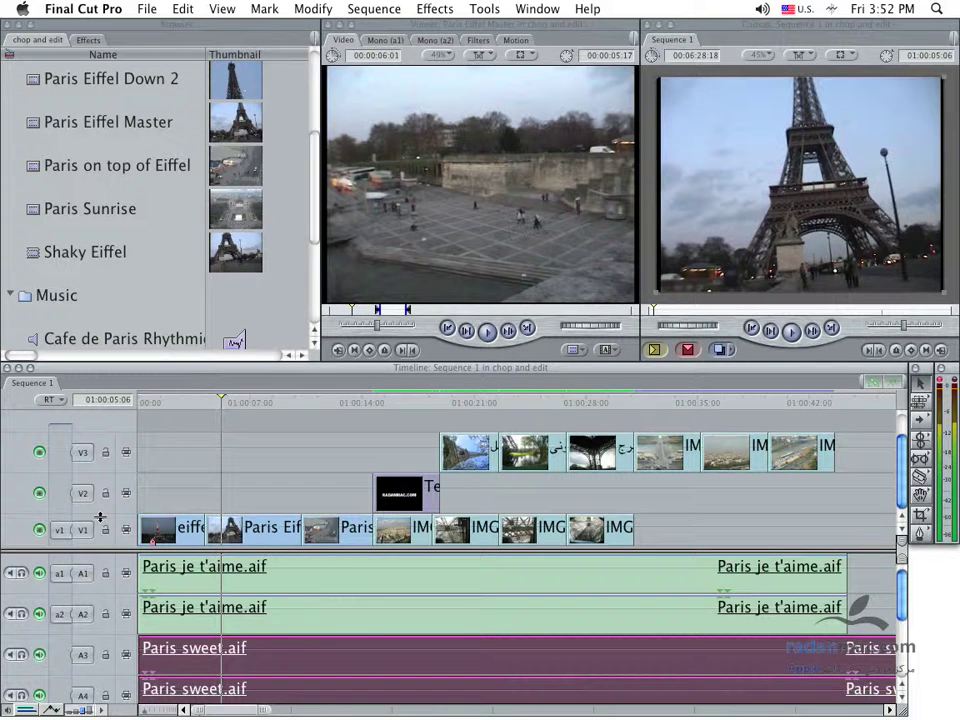